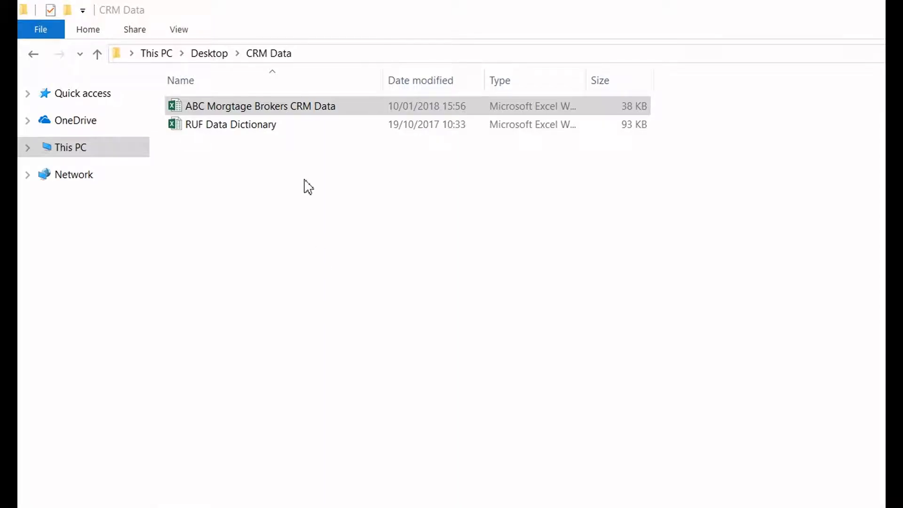
- Open the ABC Morgtage Brokers CRM Data workbook and select the customer entries in the First and Last columns
{"action": "left_click", "coordinate": [294, 107]}
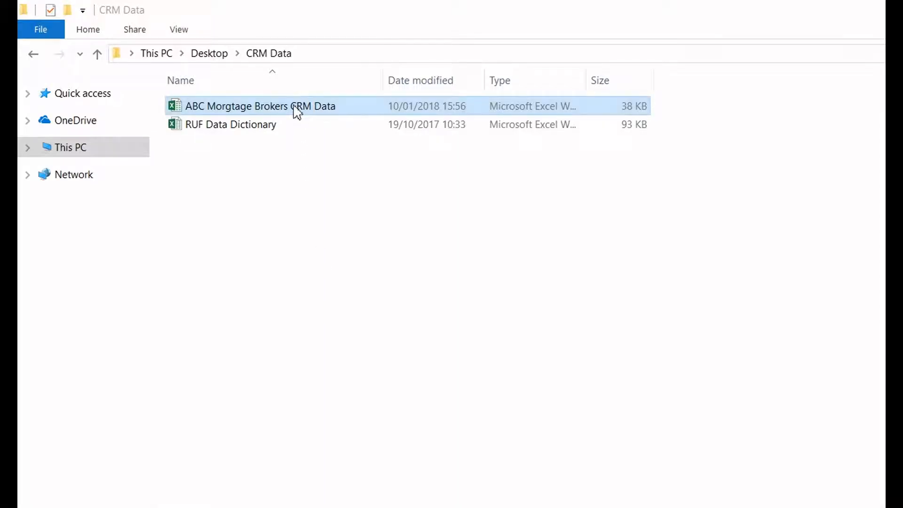
{"action": "double_click", "coordinate": [296, 111]}
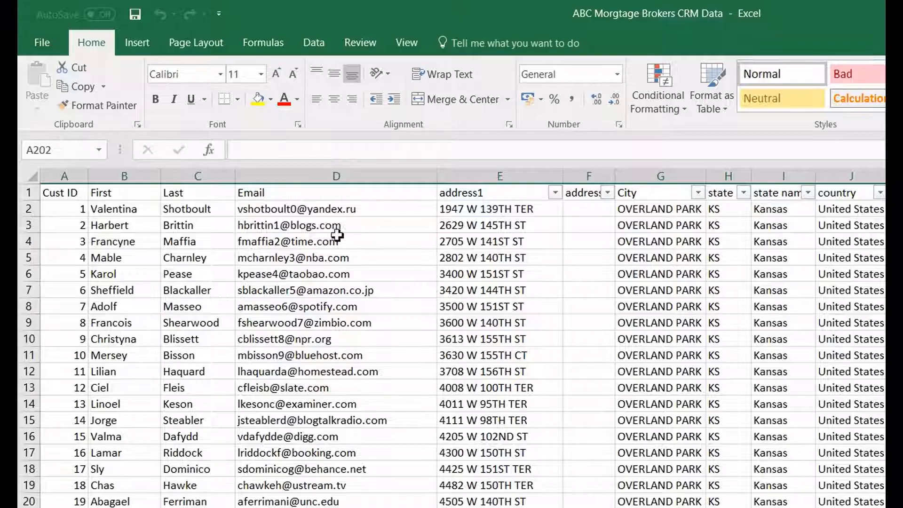
{"action": "left_click", "coordinate": [137, 210]}
{"action": "key", "text": "shift+Right"}
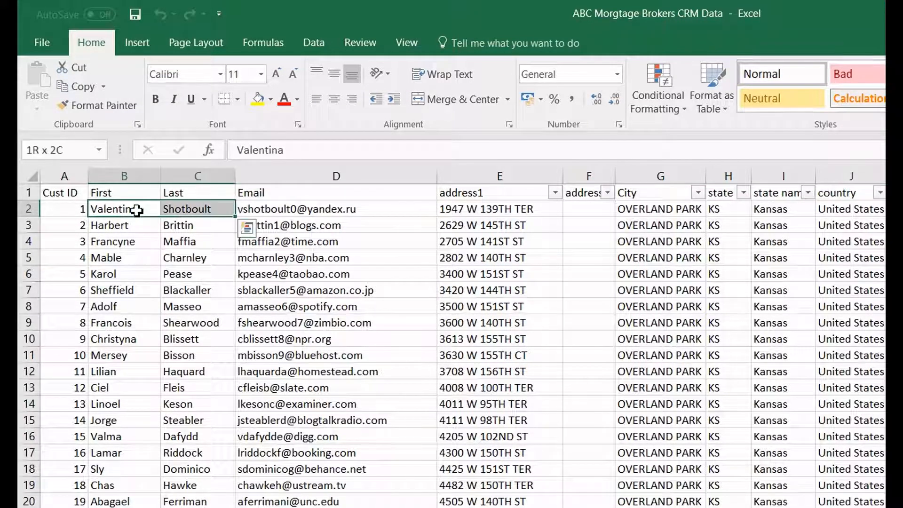
{"action": "key", "text": "ctrl+shift+Down"}
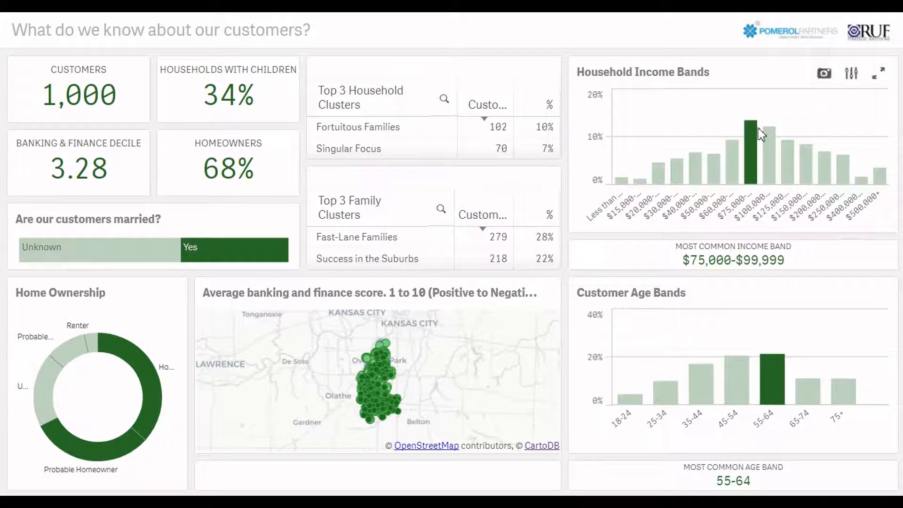
- Explore the customer dashboards, picking the $75,000-$99,999 income band and a segment of the Owns $100k investments chart
{"action": "left_click", "coordinate": [751, 139]}
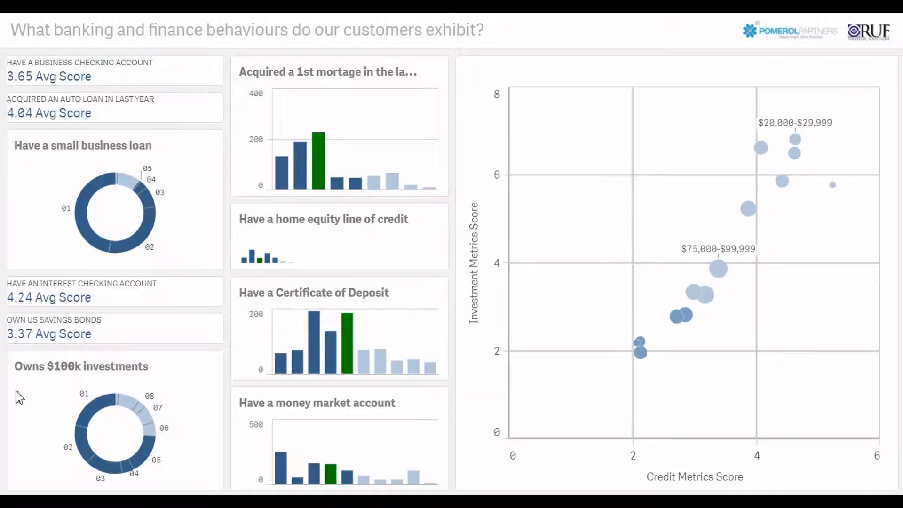
{"action": "left_click", "coordinate": [89, 413]}
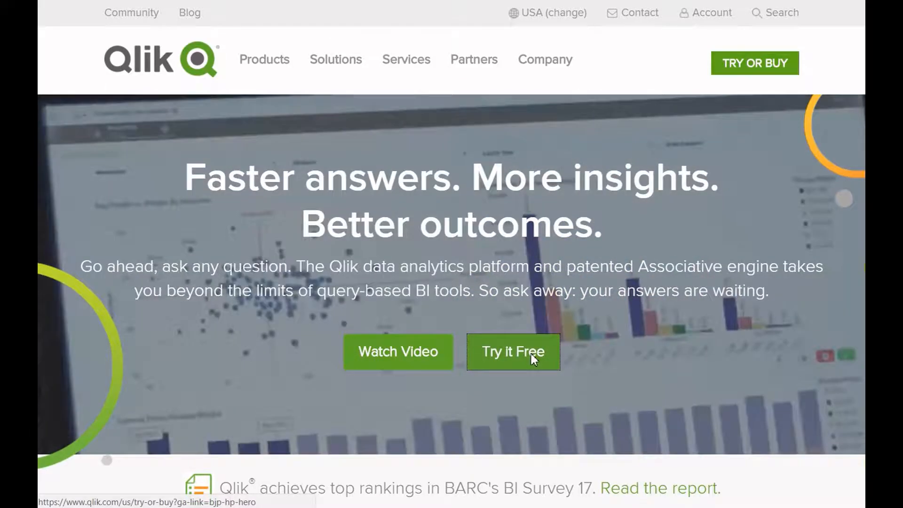
- Go to Qlik's free trial page and choose the free Qlik Sense Desktop option
{"action": "left_click", "coordinate": [533, 359]}
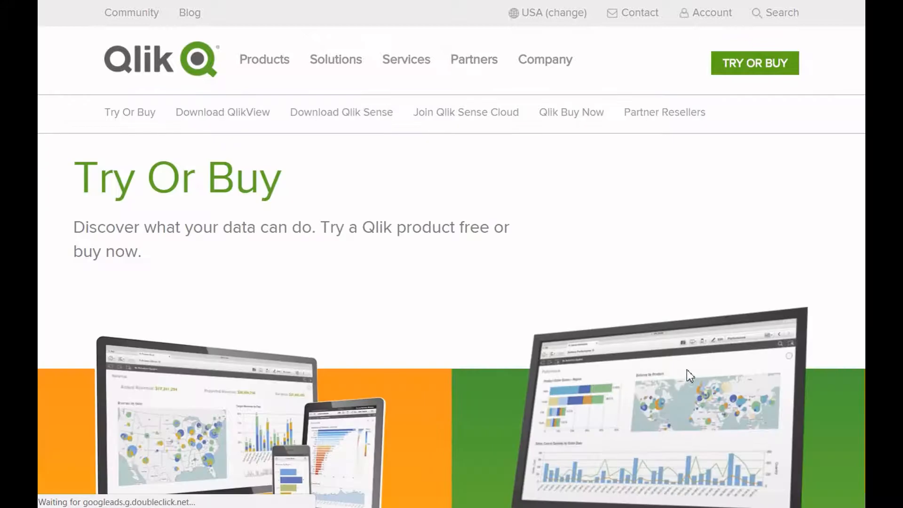
{"action": "scroll", "coordinate": [689, 368], "scroll_direction": "down", "scroll_amount": 8}
{"action": "scroll", "coordinate": [690, 368], "scroll_direction": "down", "scroll_amount": 3}
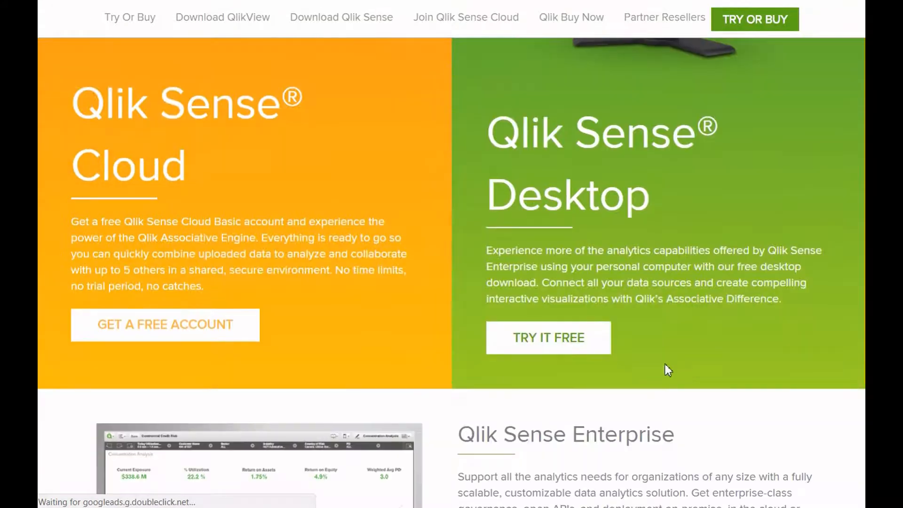
{"action": "left_click", "coordinate": [598, 348]}
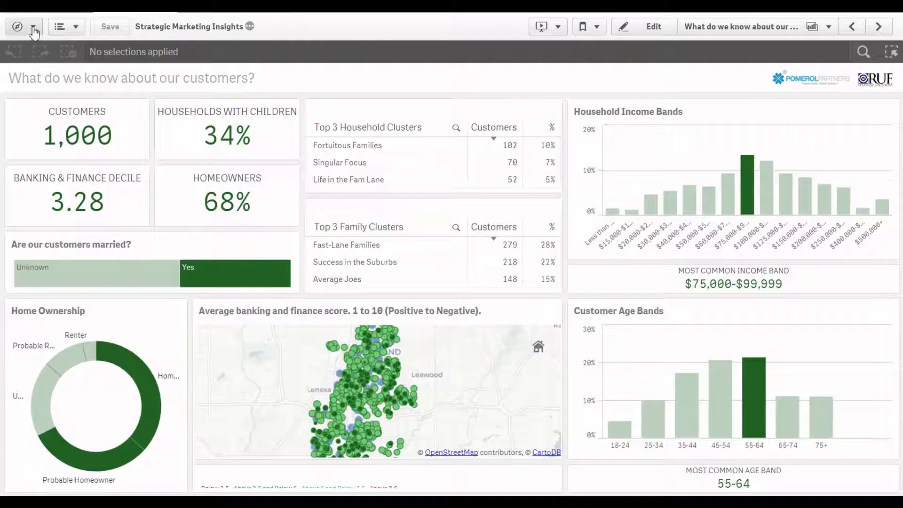
- Open the app's data load editor in a separate tab and save the CRM Data folder connection pointing to the Desktop's CRM Data folder
{"action": "left_click", "coordinate": [26, 27]}
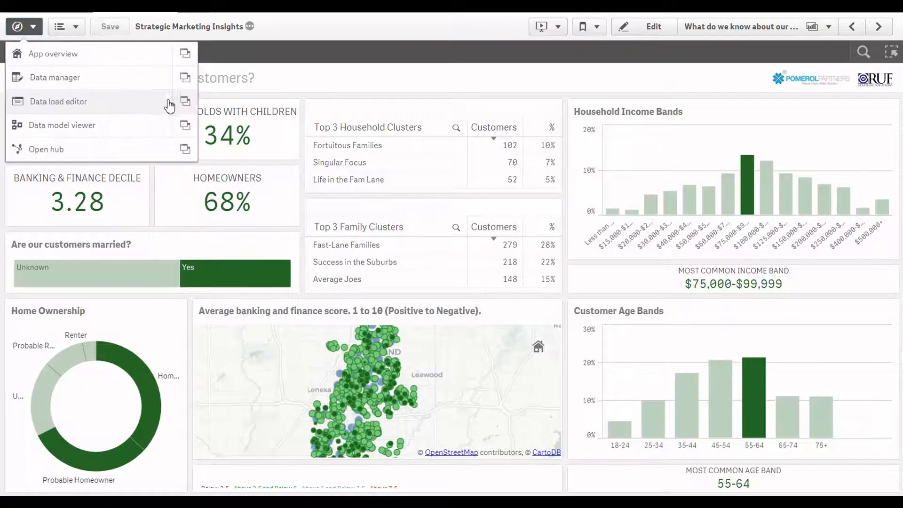
{"action": "left_click", "coordinate": [184, 102]}
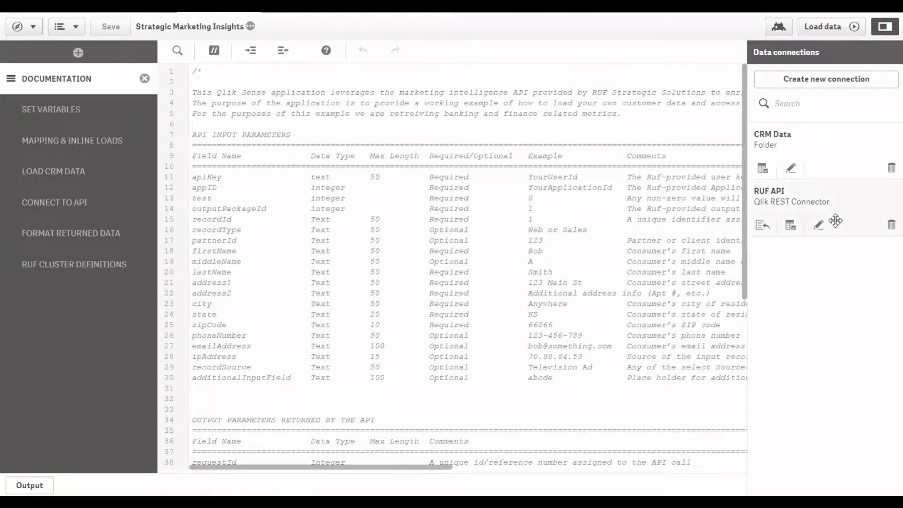
{"action": "left_click", "coordinate": [791, 169]}
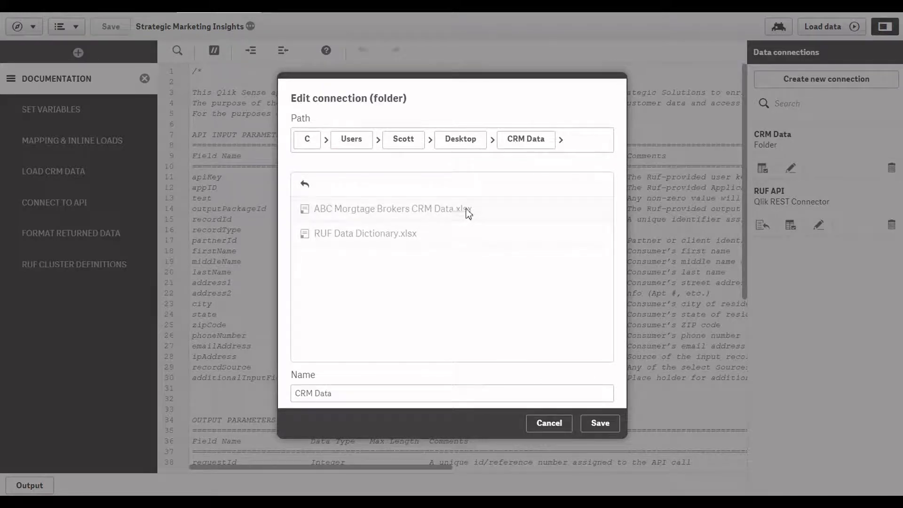
{"action": "left_click", "coordinate": [601, 424]}
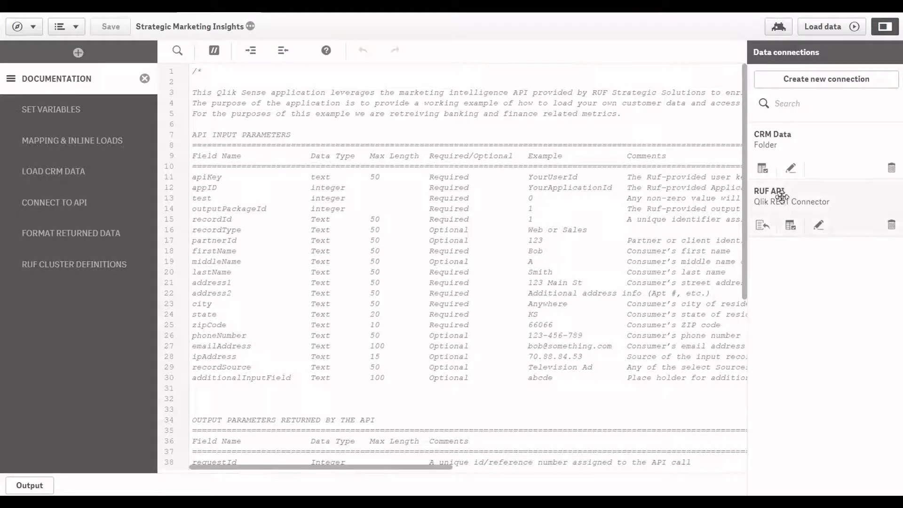
- Review the URL and name of the RUF API REST connection, and save the connection
{"action": "left_click", "coordinate": [818, 227]}
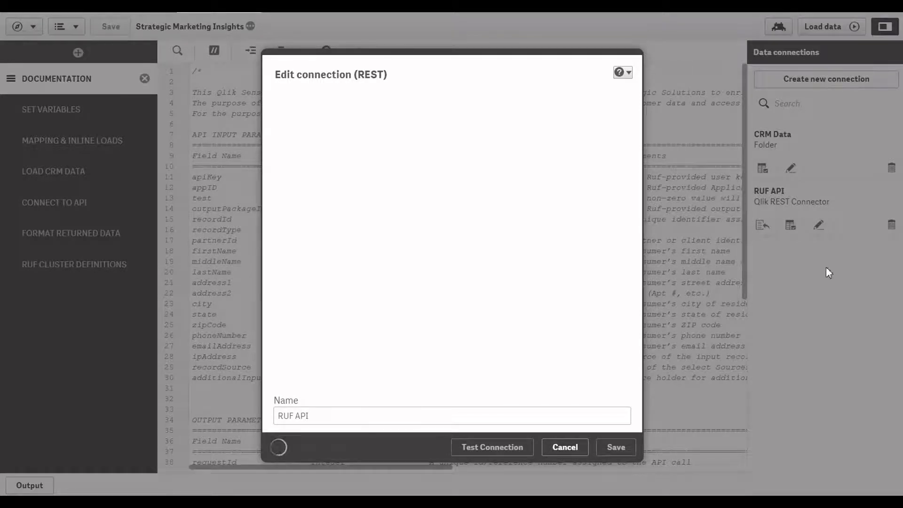
{"action": "left_click", "coordinate": [407, 133]}
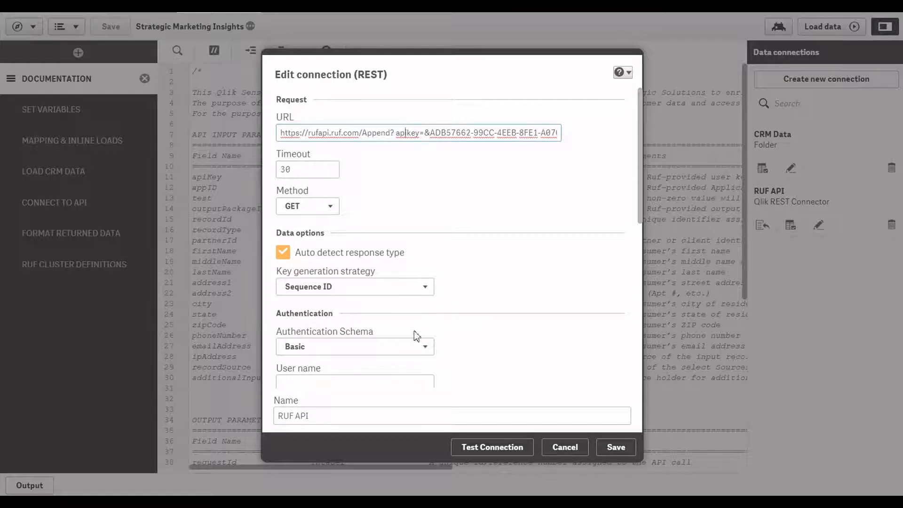
{"action": "left_click_drag", "start_coordinate": [318, 418], "coordinate": [279, 415]}
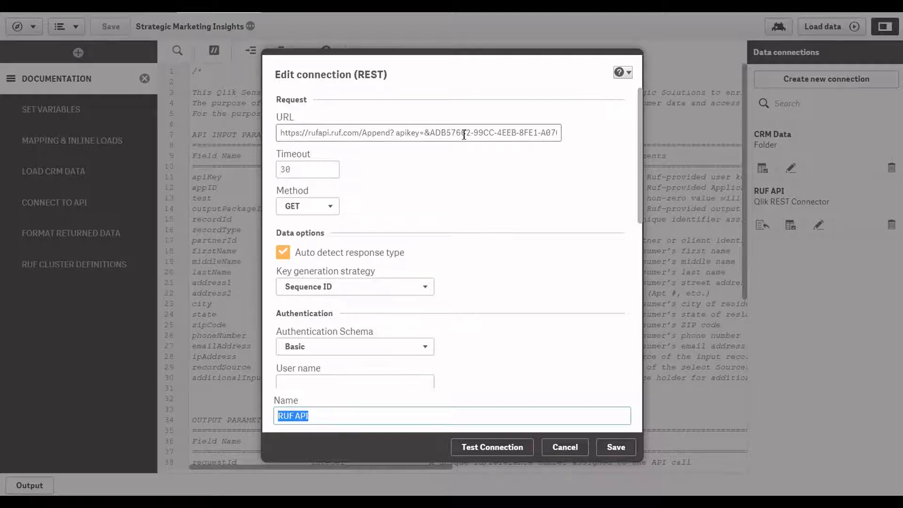
{"action": "left_click", "coordinate": [615, 455]}
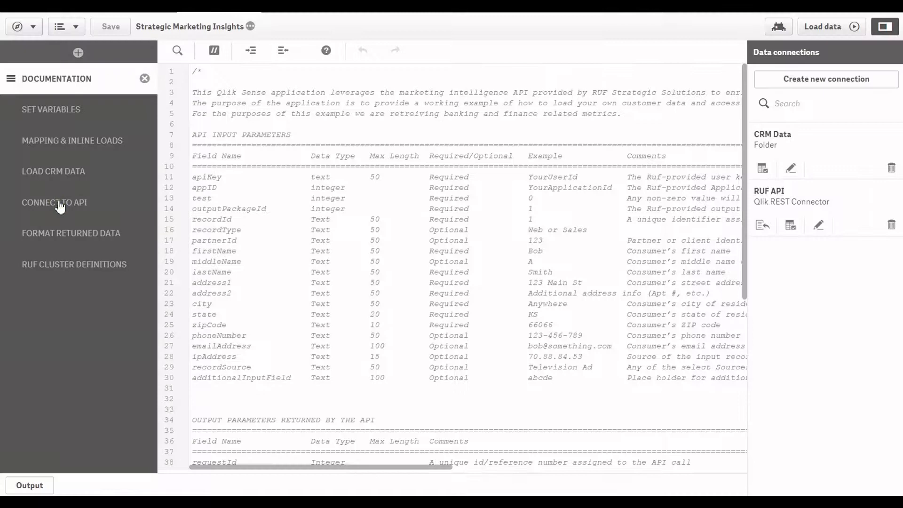
- Review the example request URL in the CONNECT TO API section and the example field mappings in the LOAD CRM DATA section
{"action": "left_click", "coordinate": [60, 206]}
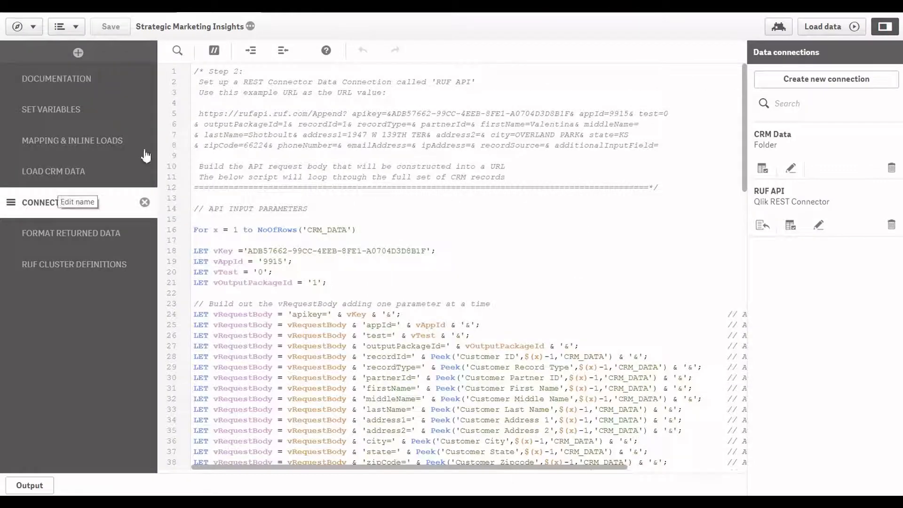
{"action": "left_click_drag", "start_coordinate": [202, 115], "coordinate": [663, 147]}
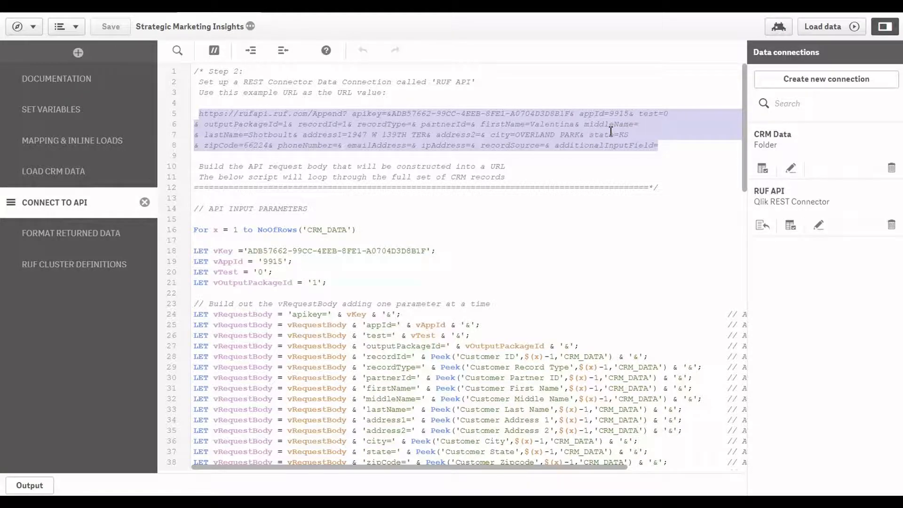
{"action": "left_click", "coordinate": [89, 172]}
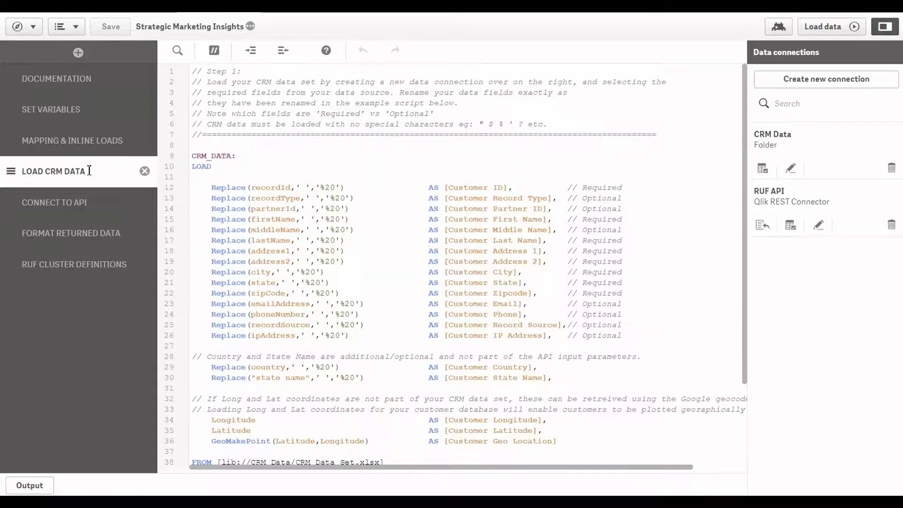
{"action": "left_click_drag", "start_coordinate": [210, 187], "coordinate": [562, 341]}
{"action": "scroll", "coordinate": [472, 278], "scroll_direction": "down", "scroll_amount": 3}
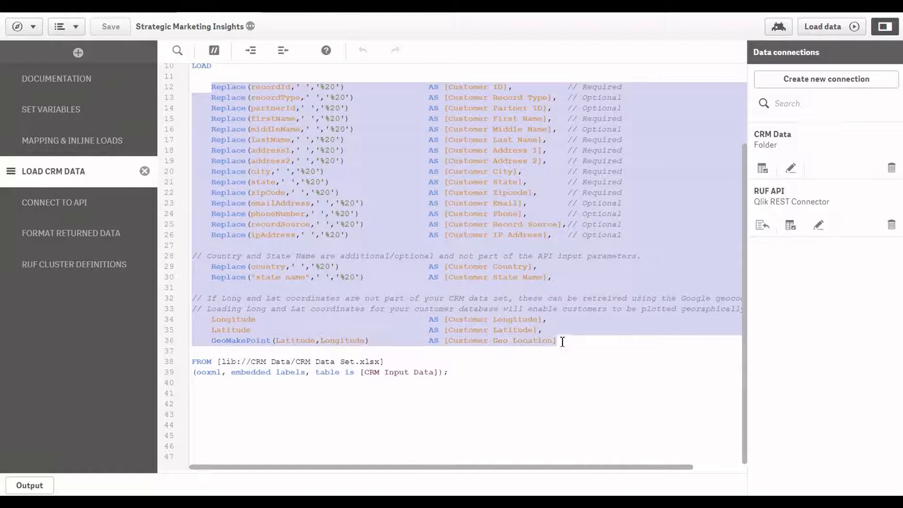
- Insert a load script for ABC Morgtage Brokers CRM Data.xlsx from the CRM Data connection below the example script, at line 42
{"action": "left_click", "coordinate": [197, 400]}
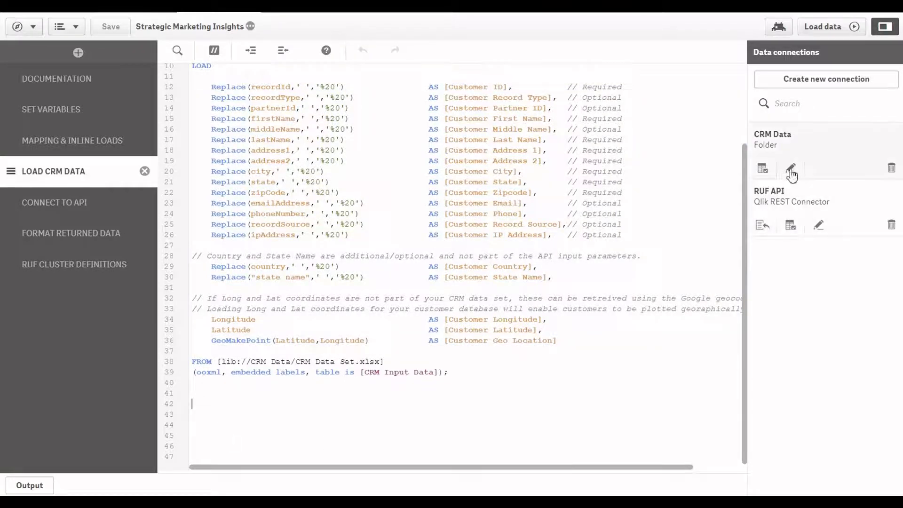
{"action": "left_click", "coordinate": [762, 171]}
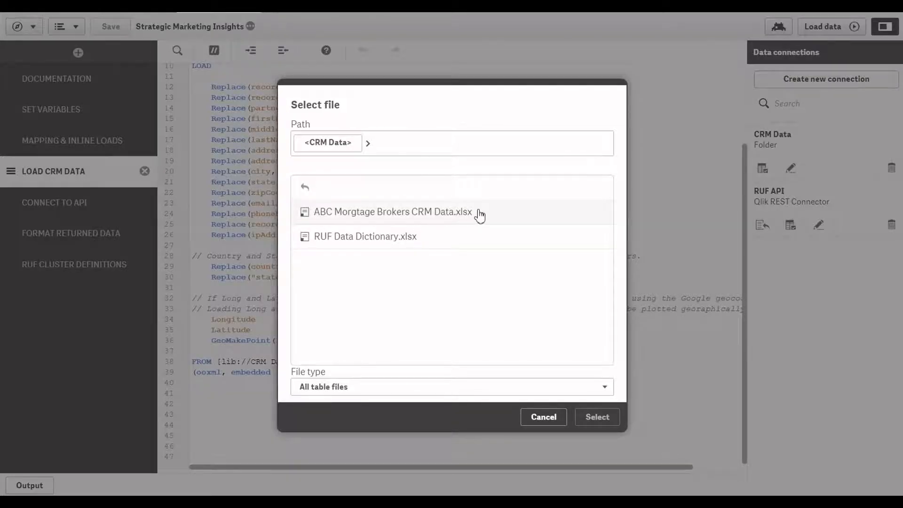
{"action": "left_click", "coordinate": [480, 216]}
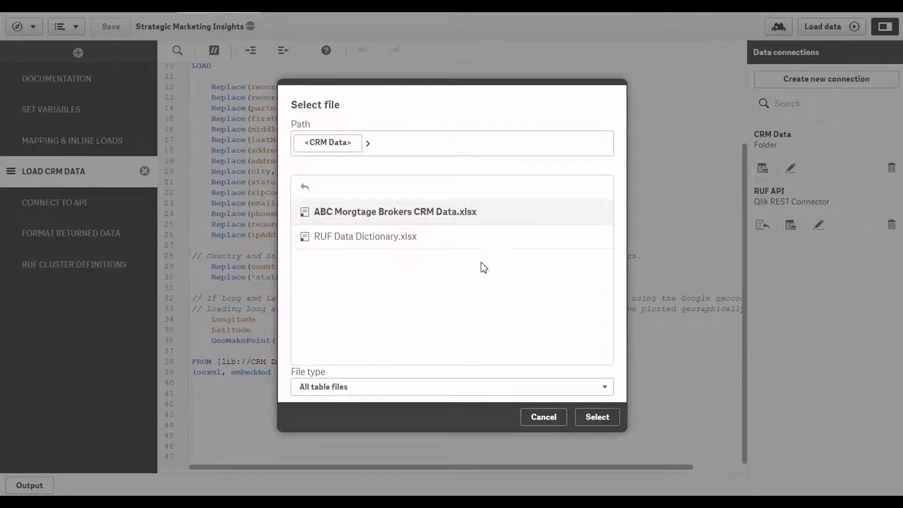
{"action": "left_click", "coordinate": [587, 417]}
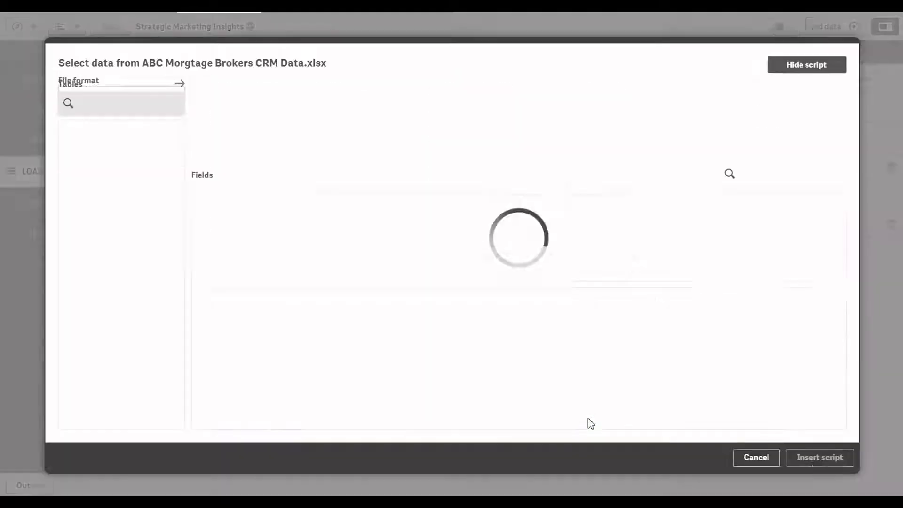
{"action": "left_click", "coordinate": [816, 457]}
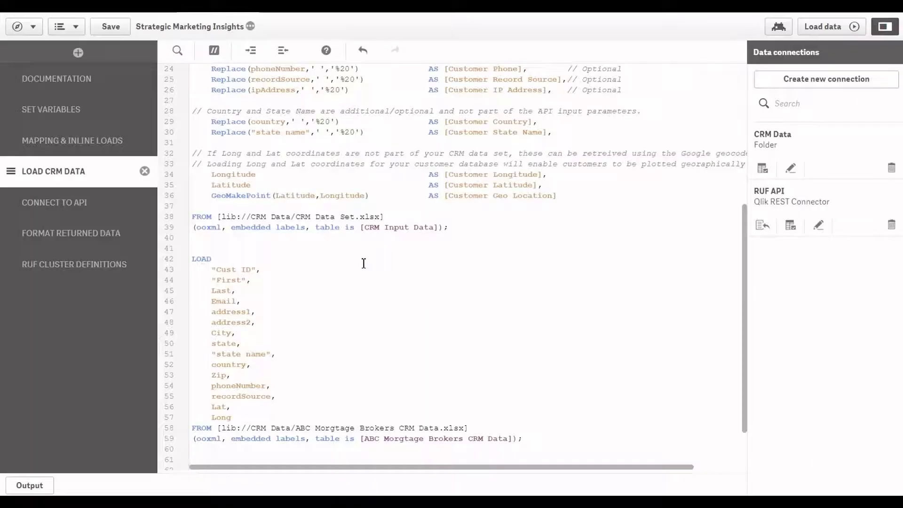
- Compare the inserted field list with the example mappings, matching "Cust ID" to the recordId field
{"action": "scroll", "coordinate": [332, 277], "scroll_direction": "up", "scroll_amount": 3}
{"action": "scroll", "coordinate": [303, 286], "scroll_direction": "down", "scroll_amount": 5}
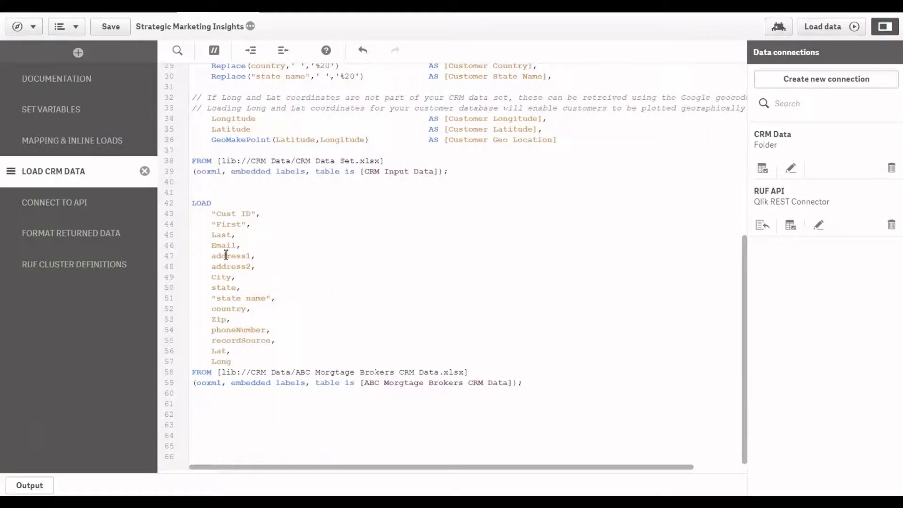
{"action": "left_click_drag", "start_coordinate": [212, 213], "coordinate": [259, 216]}
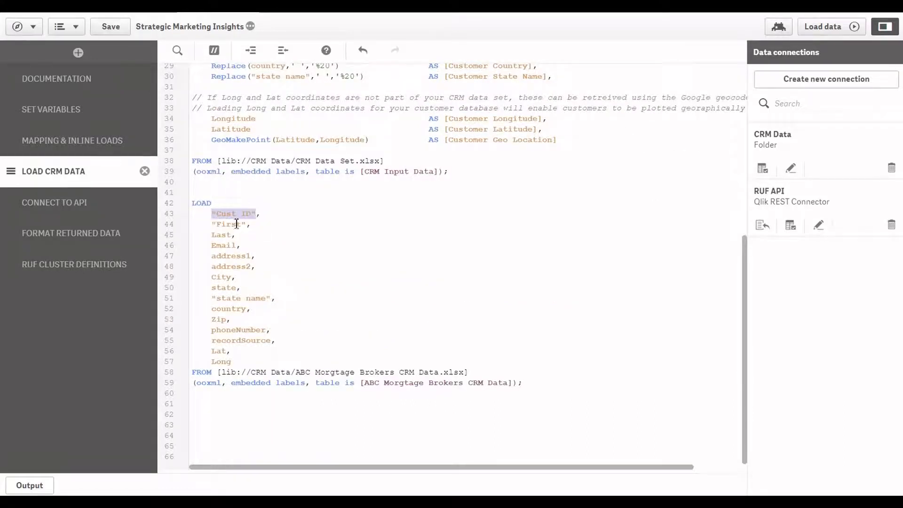
{"action": "scroll", "coordinate": [230, 250], "scroll_direction": "up", "scroll_amount": 2}
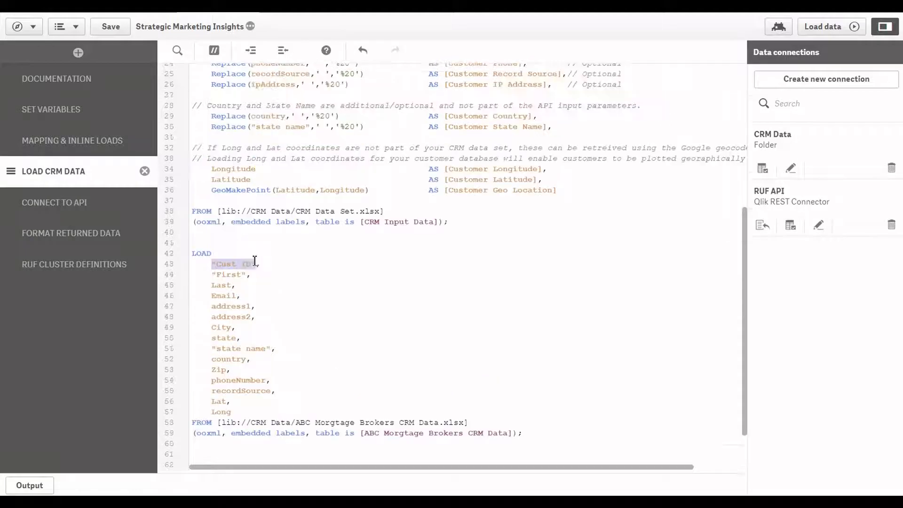
{"action": "scroll", "coordinate": [263, 348], "scroll_direction": "up", "scroll_amount": 9}
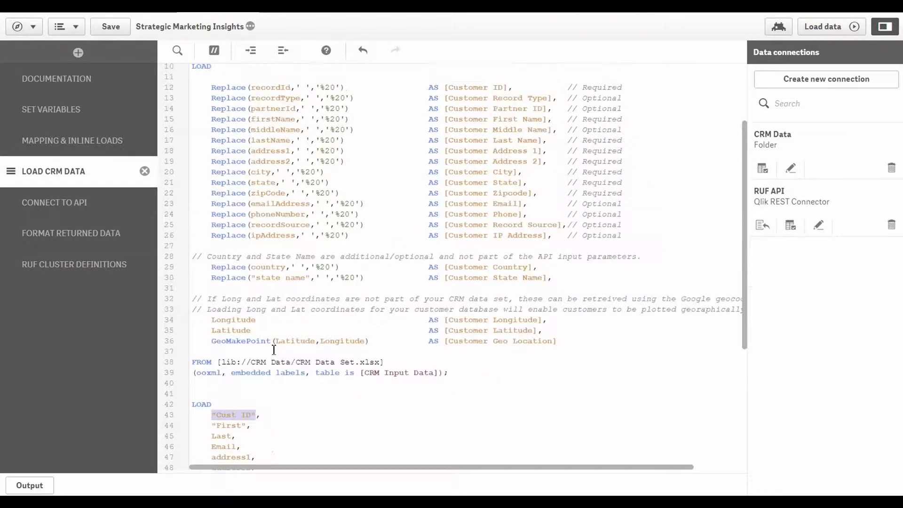
{"action": "scroll", "coordinate": [231, 194], "scroll_direction": "down", "scroll_amount": 2}
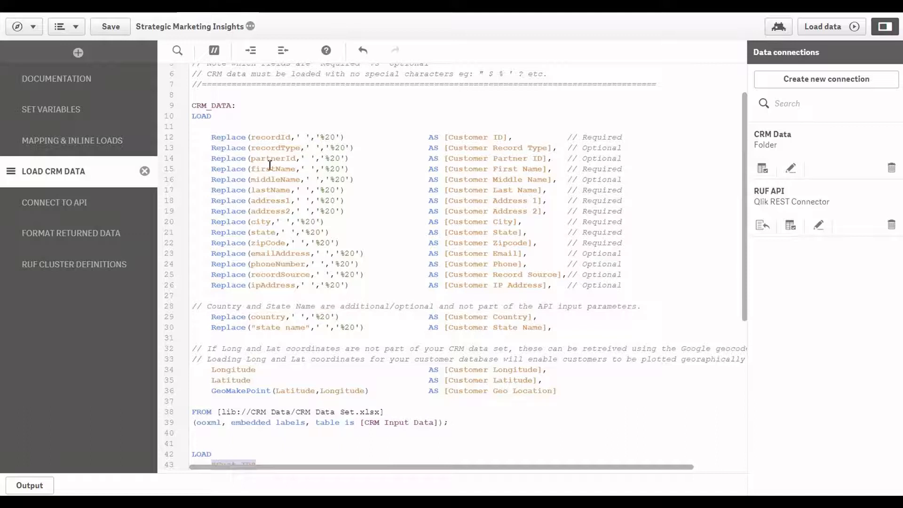
{"action": "double_click", "coordinate": [266, 137]}
{"action": "scroll", "coordinate": [218, 307], "scroll_direction": "down", "scroll_amount": 8}
- Replace recordId with the copied "Cust ID" field in the Customer ID mapping on line 12
{"action": "left_click_drag", "start_coordinate": [213, 265], "coordinate": [260, 263]}
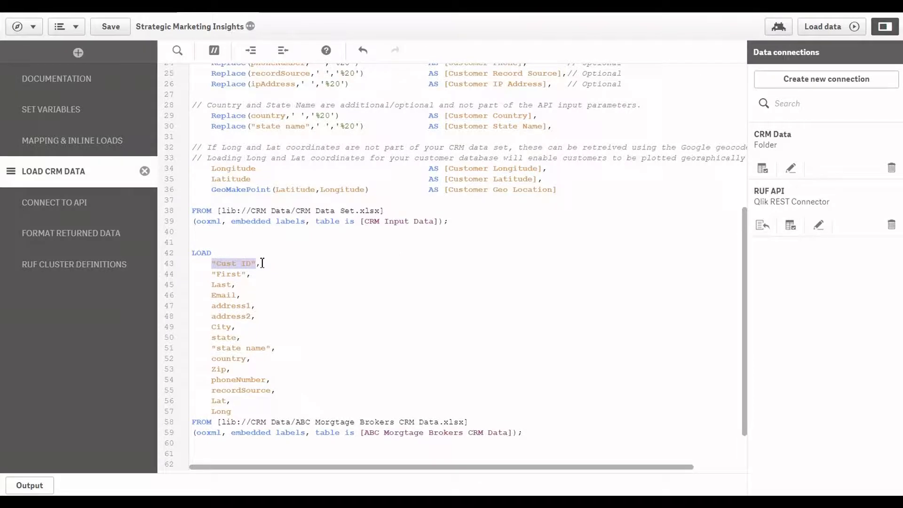
{"action": "key", "text": "ctrl+c"}
{"action": "scroll", "coordinate": [262, 263], "scroll_direction": "up", "scroll_amount": 8}
{"action": "double_click", "coordinate": [275, 137]}
{"action": "key", "text": "ctrl+v"}
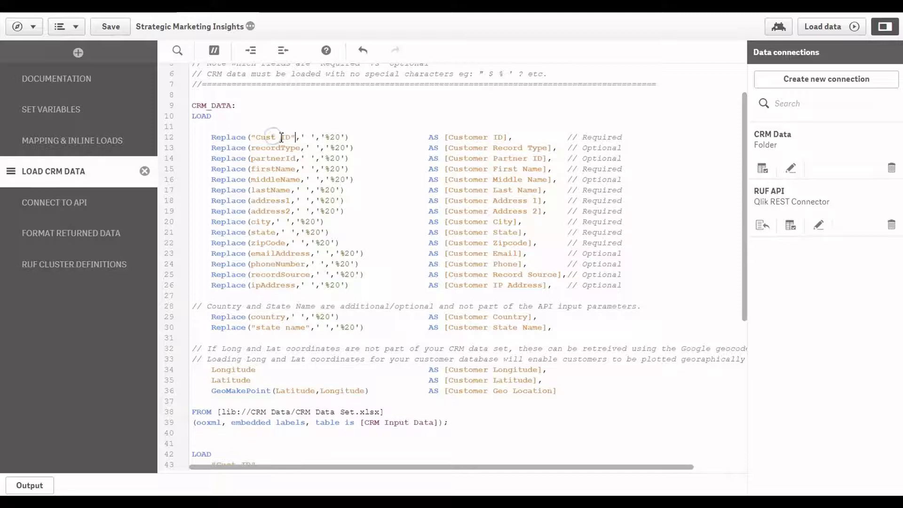
- Replace firstName with the inserted script's "First" field in the Customer First Name mapping on line 15
{"action": "scroll", "coordinate": [276, 228], "scroll_direction": "down", "scroll_amount": 8}
{"action": "left_click_drag", "start_coordinate": [212, 274], "coordinate": [248, 277]}
{"action": "scroll", "coordinate": [249, 277], "scroll_direction": "up", "scroll_amount": 10}
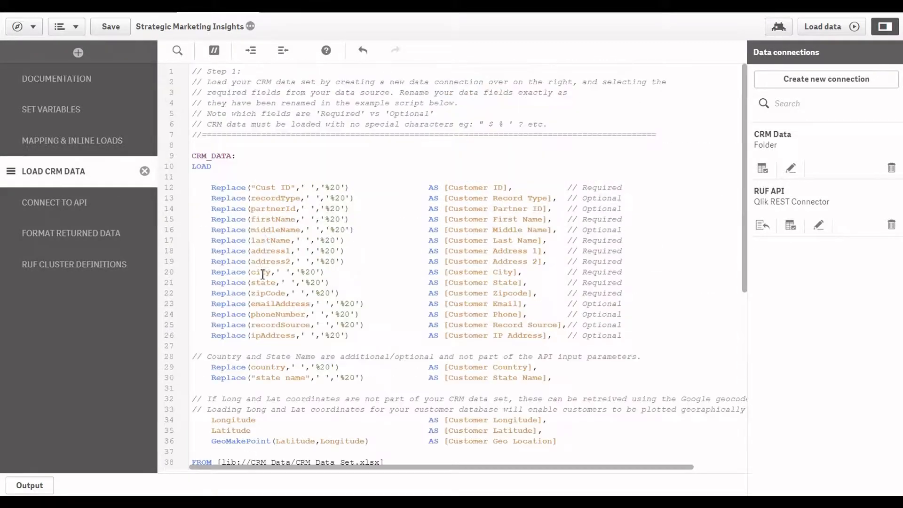
{"action": "double_click", "coordinate": [277, 220]}
{"action": "key", "text": "ctrl+v"}
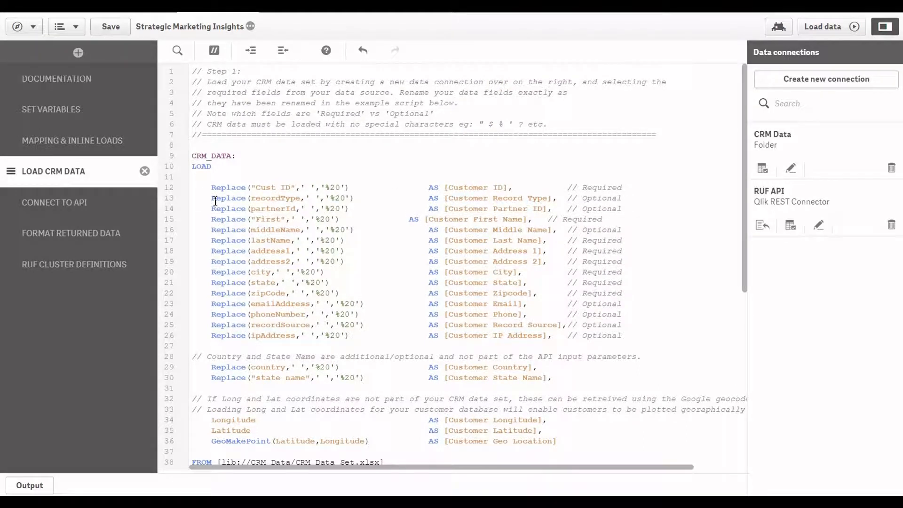
- Comment out the optional recordType, partnerId and middleName mappings on lines 13, 14 and 16 of the CRM_DATA load script
{"action": "type", "text": "//"}
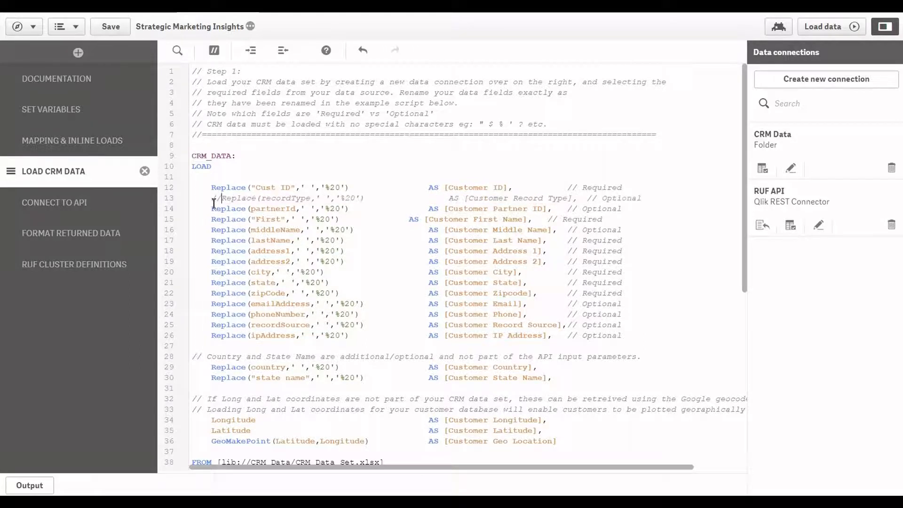
{"action": "left_click", "coordinate": [213, 208]}
{"action": "type", "text": "//"}
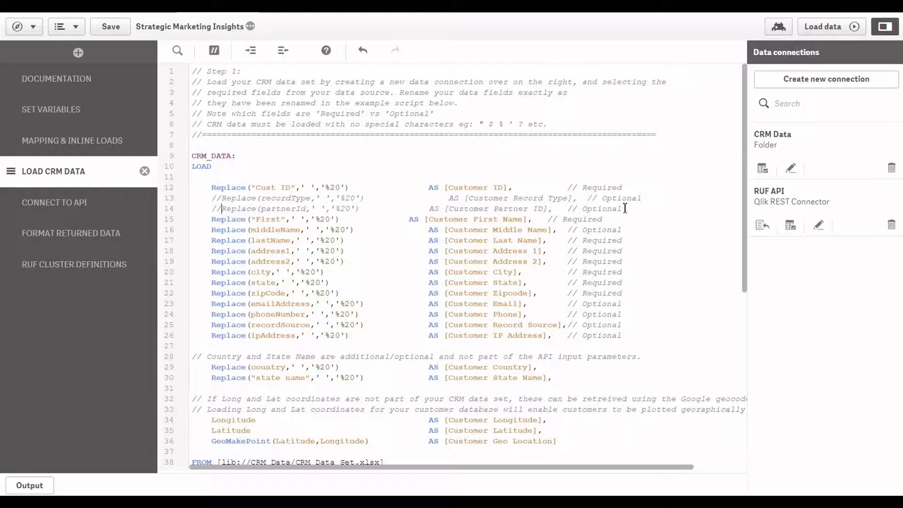
{"action": "double_click", "coordinate": [592, 188]}
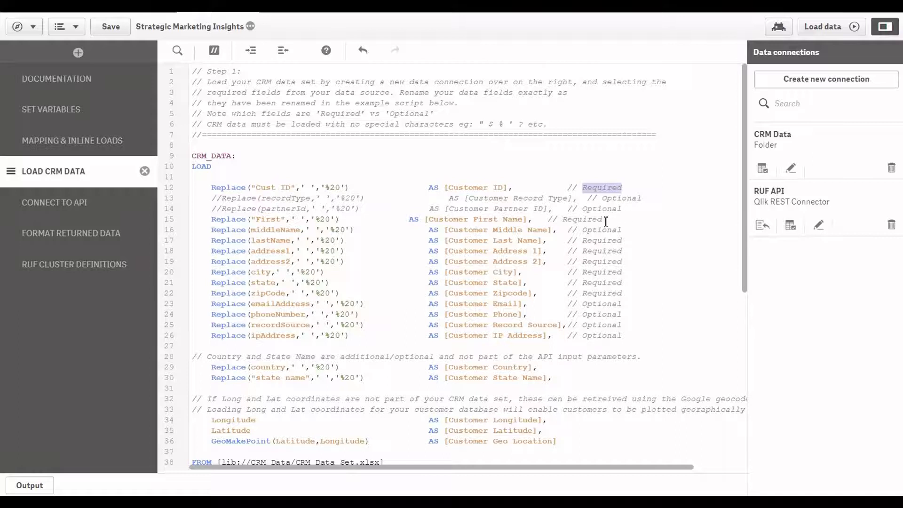
{"action": "left_click", "coordinate": [211, 233]}
{"action": "key", "text": "ctrl+k"}
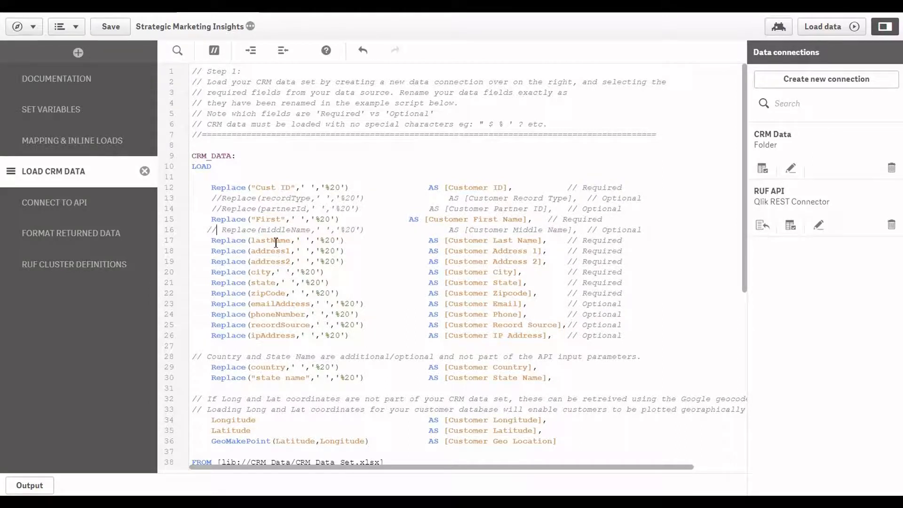
- Replace lastName with the inserted script's Last field in the Customer Last Name mapping on line 17
{"action": "scroll", "coordinate": [275, 242], "scroll_direction": "down", "scroll_amount": 5}
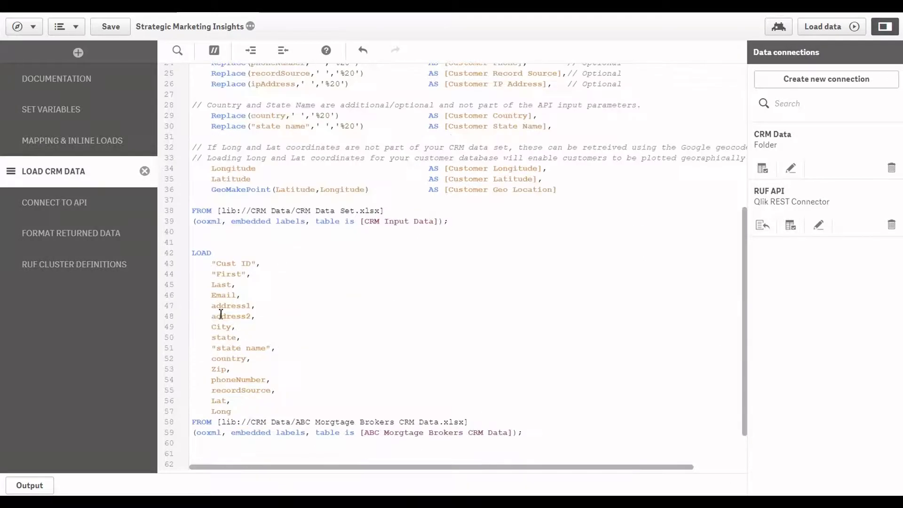
{"action": "double_click", "coordinate": [223, 286]}
{"action": "scroll", "coordinate": [223, 285], "scroll_direction": "up", "scroll_amount": 5}
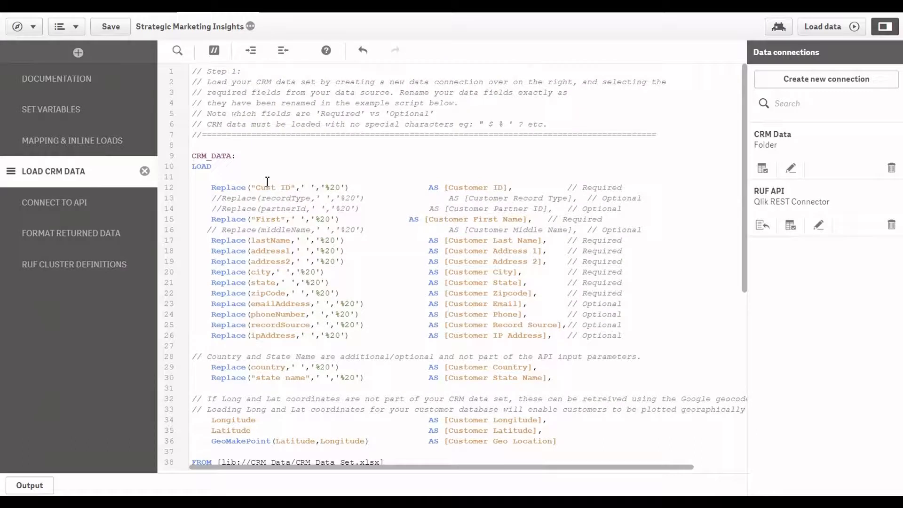
{"action": "double_click", "coordinate": [267, 241]}
{"action": "type", "text": "Last"}
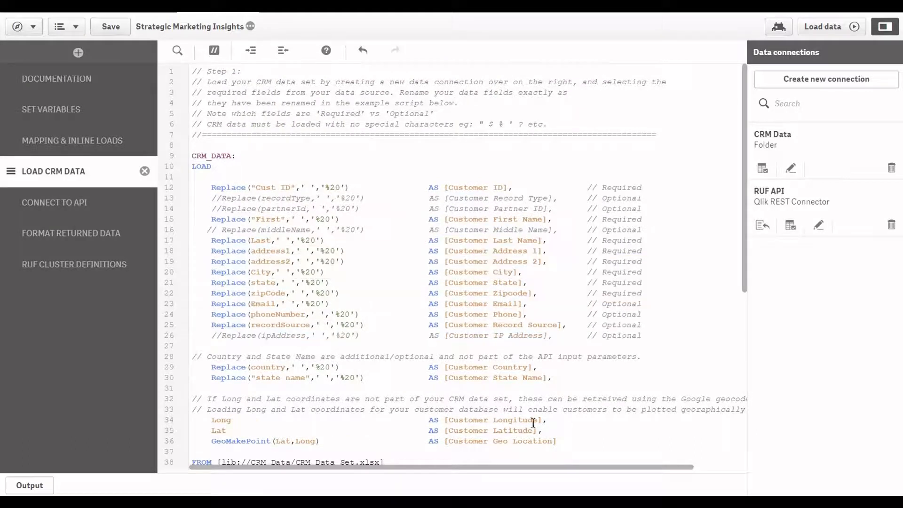
- Replace the example FROM statement on lines 38-39 with the inserted script's FROM statement for ABC Morgtage Brokers CRM Data.xlsx
{"action": "scroll", "coordinate": [424, 331], "scroll_direction": "down", "scroll_amount": 6}
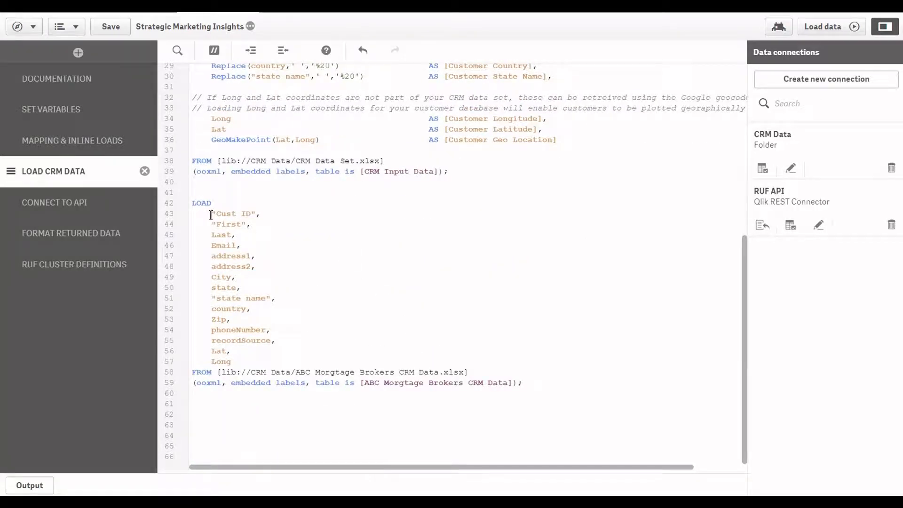
{"action": "left_click_drag", "start_coordinate": [194, 375], "coordinate": [543, 387]}
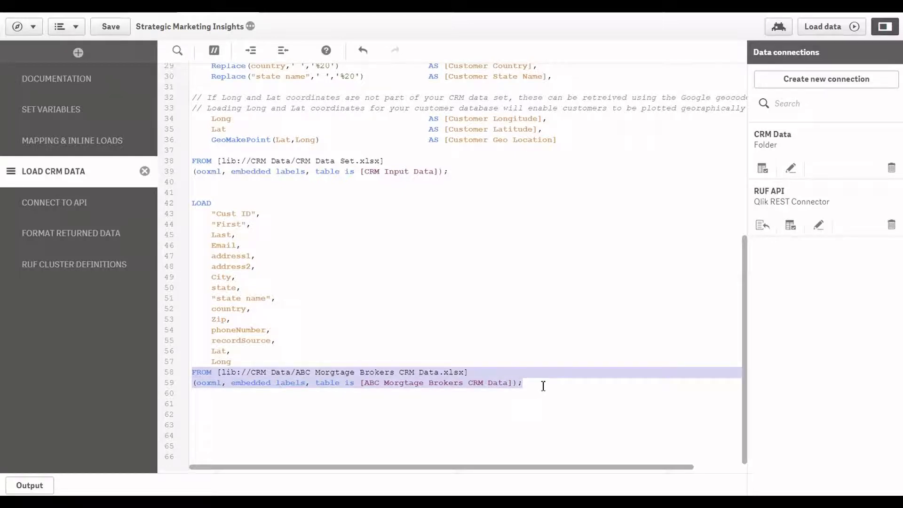
{"action": "left_click_drag", "start_coordinate": [195, 161], "coordinate": [464, 172]}
{"action": "key", "text": "ctrl+v"}
{"action": "scroll", "coordinate": [414, 263], "scroll_direction": "up", "scroll_amount": 5}
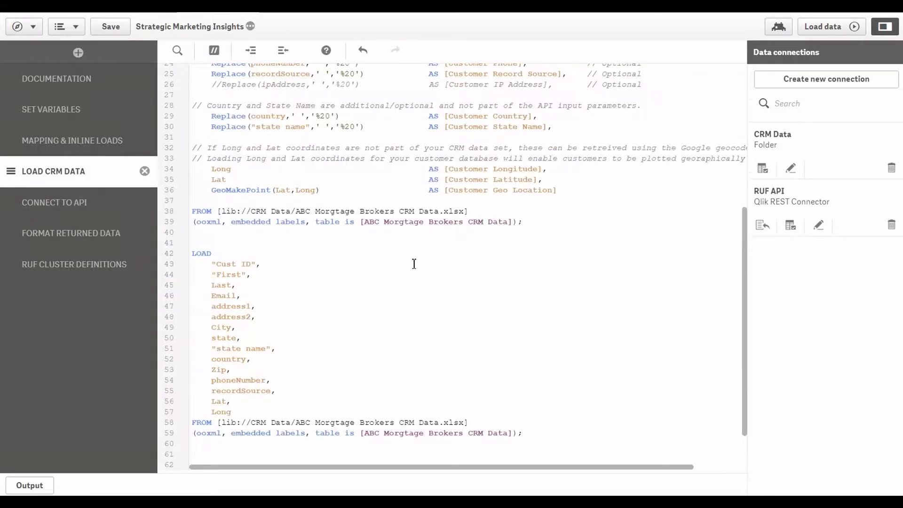
- Delete the leftover inserted LOAD script on lines 42-59 and review the remaining CRM_DATA mappings
{"action": "scroll", "coordinate": [233, 280], "scroll_direction": "up", "scroll_amount": 3}
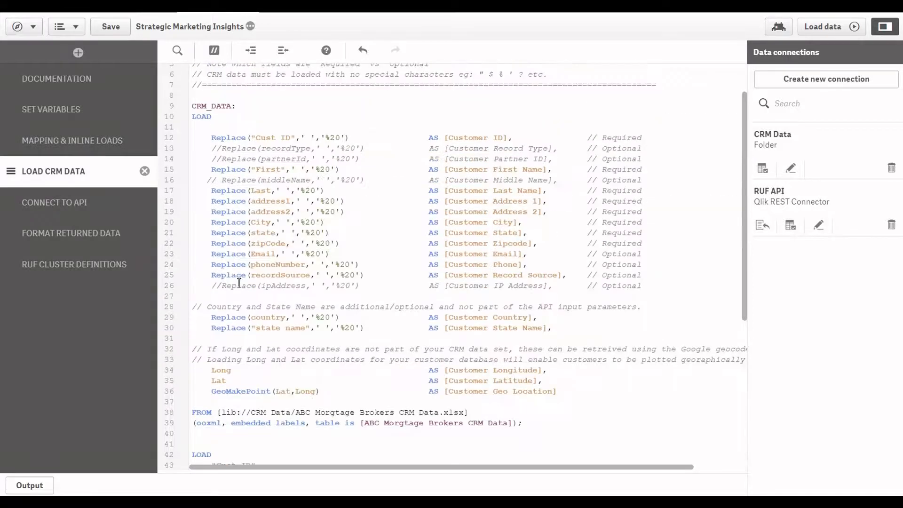
{"action": "left_click", "coordinate": [212, 149]}
{"action": "scroll", "coordinate": [485, 203], "scroll_direction": "down", "scroll_amount": 8}
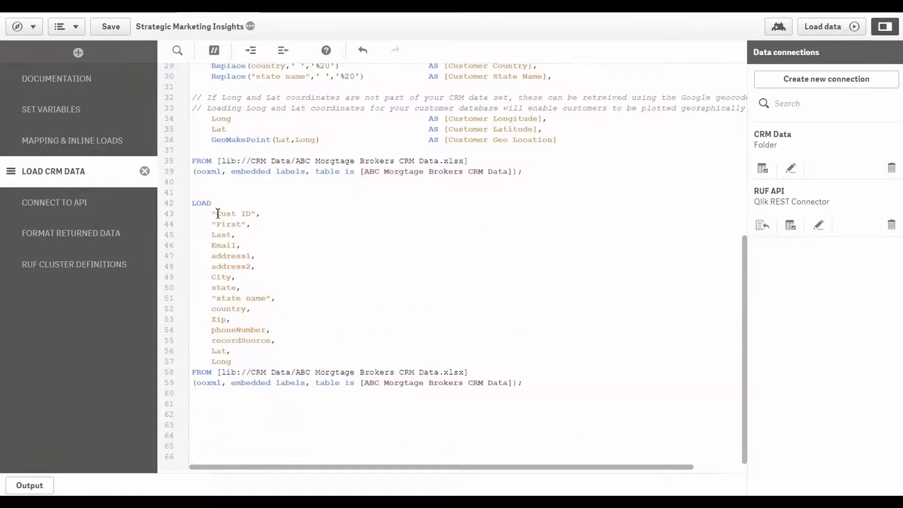
{"action": "left_click_drag", "start_coordinate": [194, 205], "coordinate": [537, 382]}
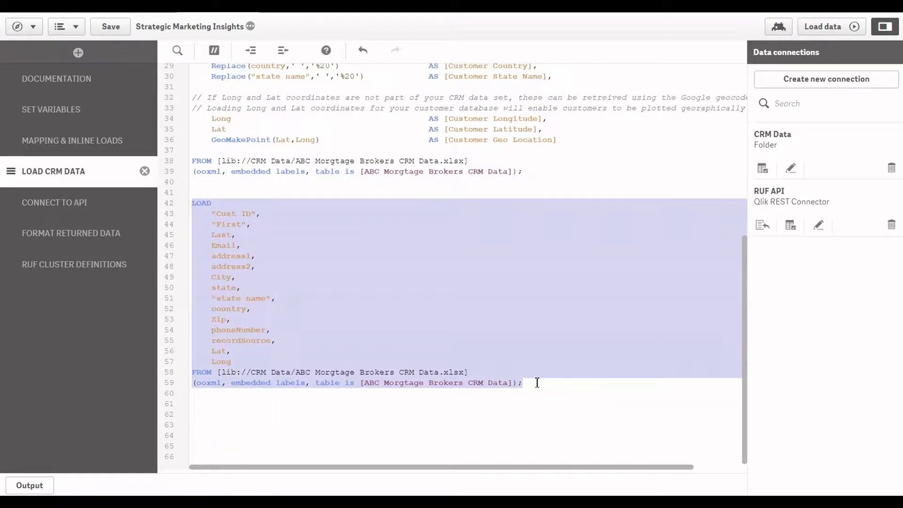
{"action": "key", "text": "BackSpace"}
{"action": "scroll", "coordinate": [540, 387], "scroll_direction": "up", "scroll_amount": 3}
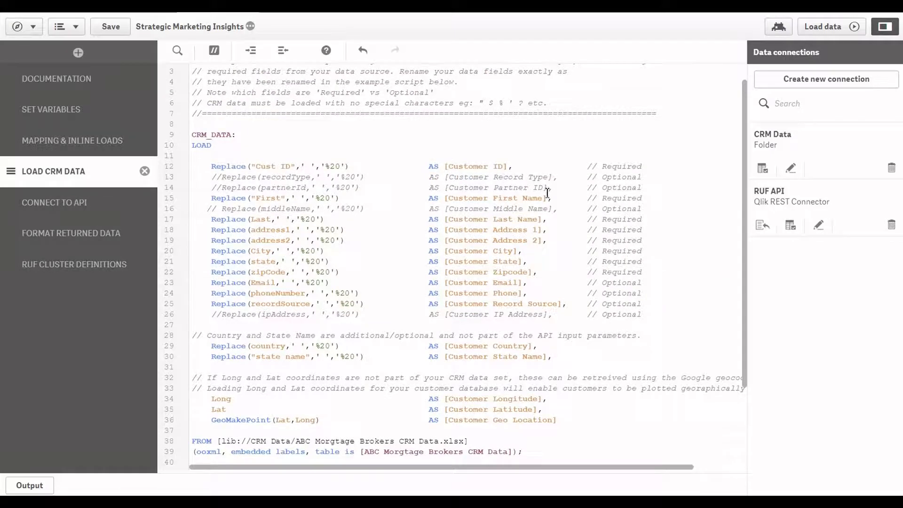
{"action": "double_click", "coordinate": [615, 187]}
{"action": "scroll", "coordinate": [609, 185], "scroll_direction": "down", "scroll_amount": 2}
{"action": "scroll", "coordinate": [609, 185], "scroll_direction": "down", "scroll_amount": 2}
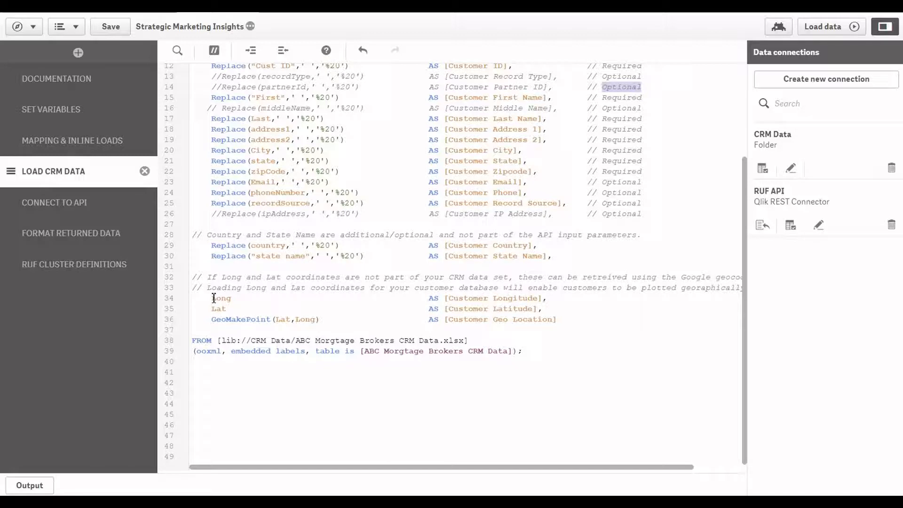
{"action": "left_click", "coordinate": [262, 419]}
- In the CONNECT TO API section, replace the vKey value on line 18 with the placeholder "your API Key here"
{"action": "left_click", "coordinate": [86, 206]}
{"action": "left_click", "coordinate": [422, 212]}
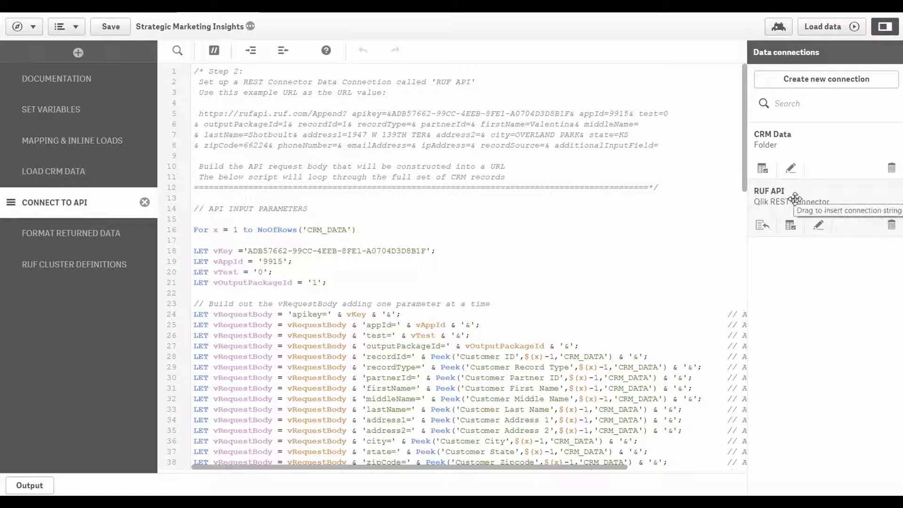
{"action": "scroll", "coordinate": [588, 229], "scroll_direction": "down", "scroll_amount": 1}
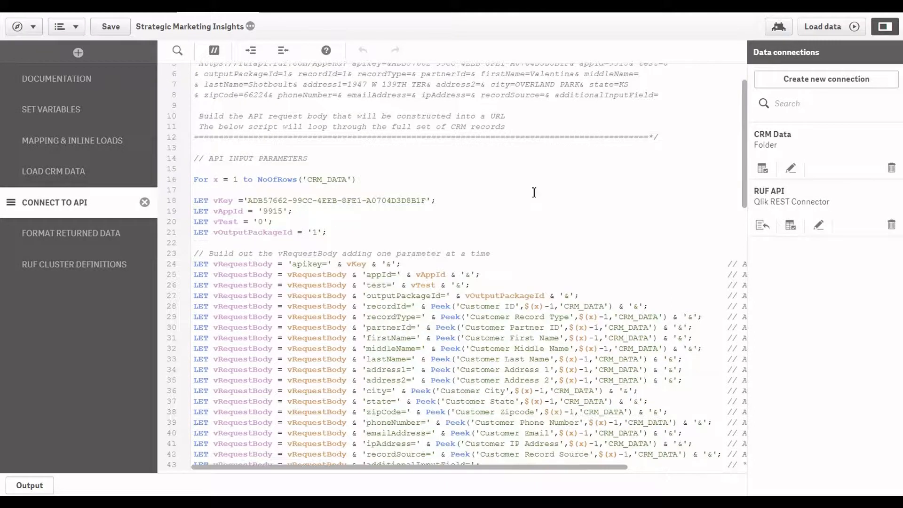
{"action": "left_click", "coordinate": [446, 200]}
{"action": "left_click_drag", "start_coordinate": [249, 201], "coordinate": [426, 199]}
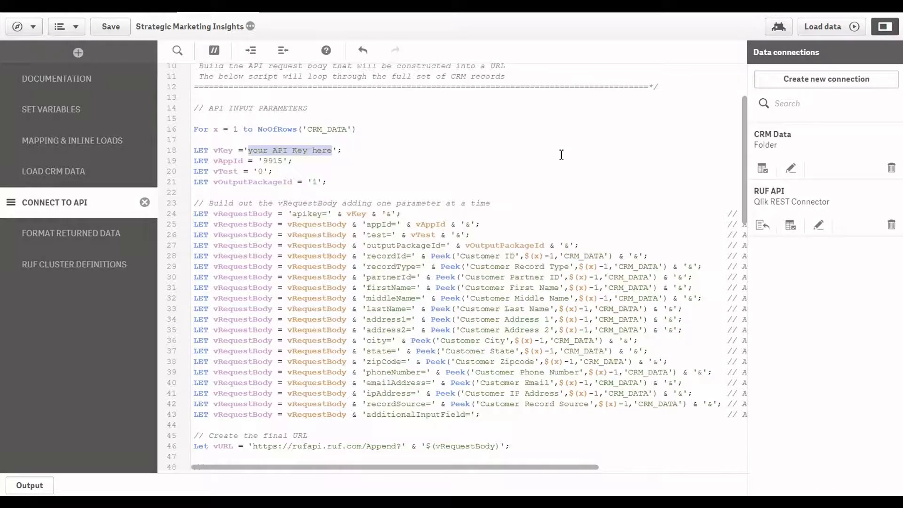
{"action": "scroll", "coordinate": [584, 162], "scroll_direction": "down", "scroll_amount": 1}
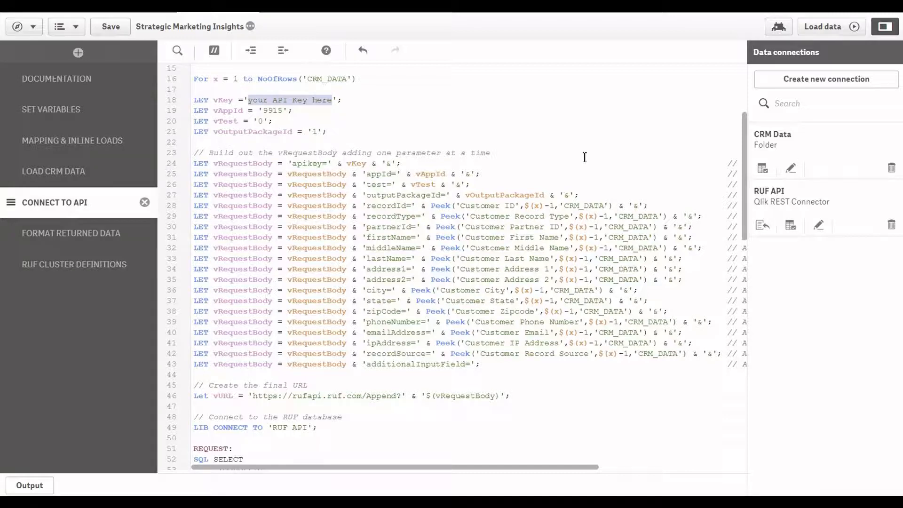
- Show the FORMAT RETURNED DATA script, then save the app and load its data
{"action": "left_click", "coordinate": [106, 236]}
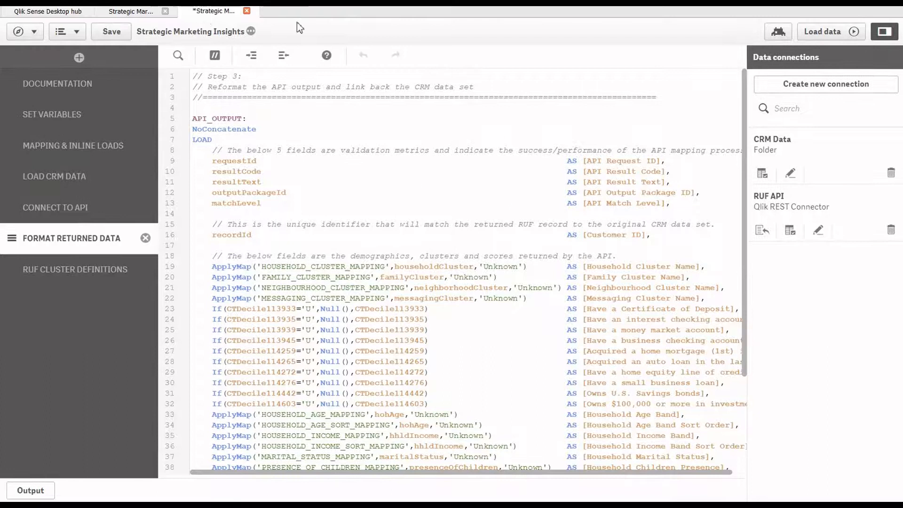
{"action": "left_click", "coordinate": [118, 28]}
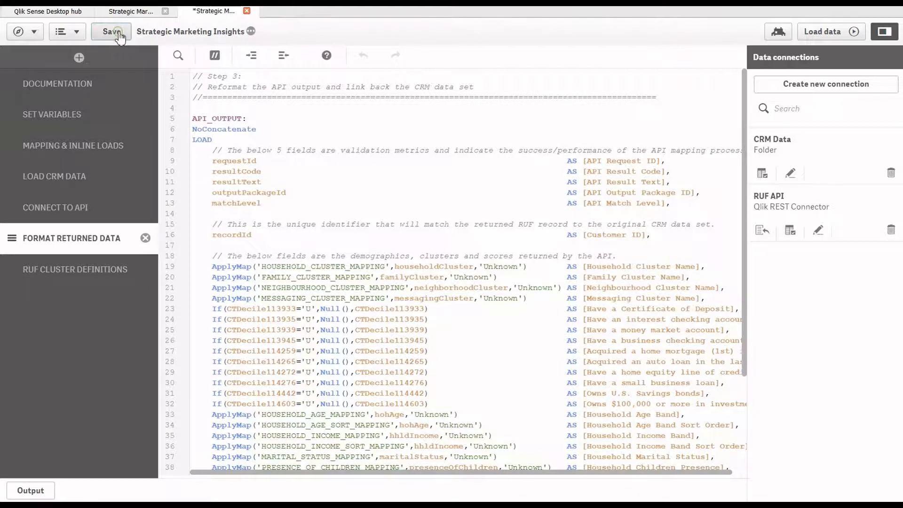
{"action": "left_click", "coordinate": [824, 32]}
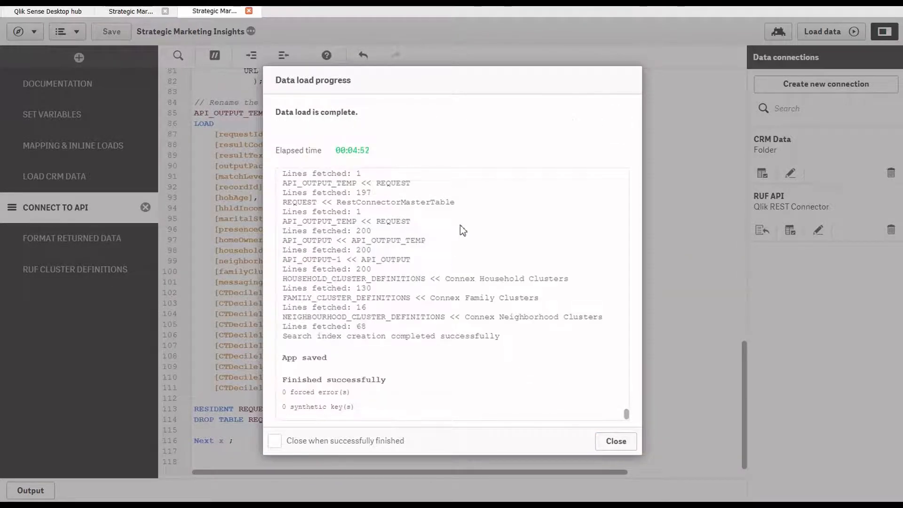
- Check the fetched line counts and finish status in the data load log, then close the progress dialog
{"action": "left_click_drag", "start_coordinate": [356, 232], "coordinate": [372, 232]}
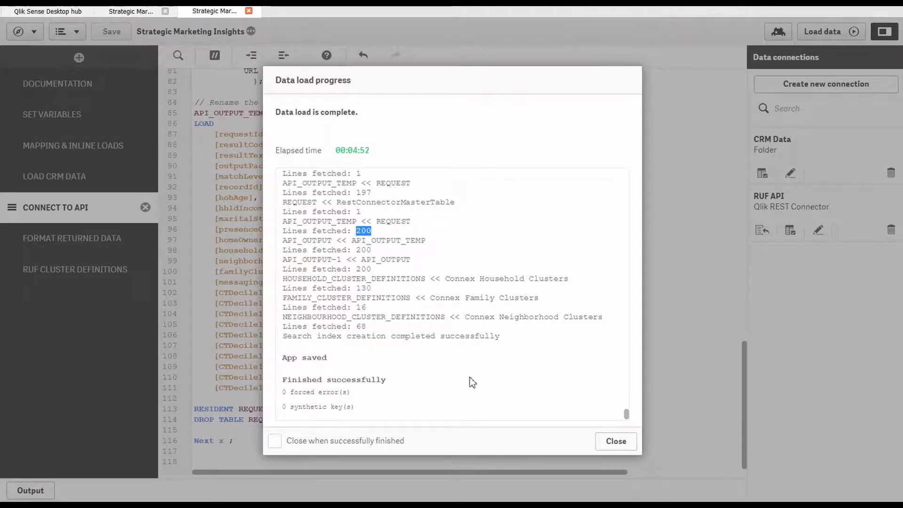
{"action": "left_click_drag", "start_coordinate": [281, 380], "coordinate": [389, 380]}
{"action": "left_click", "coordinate": [620, 446]}
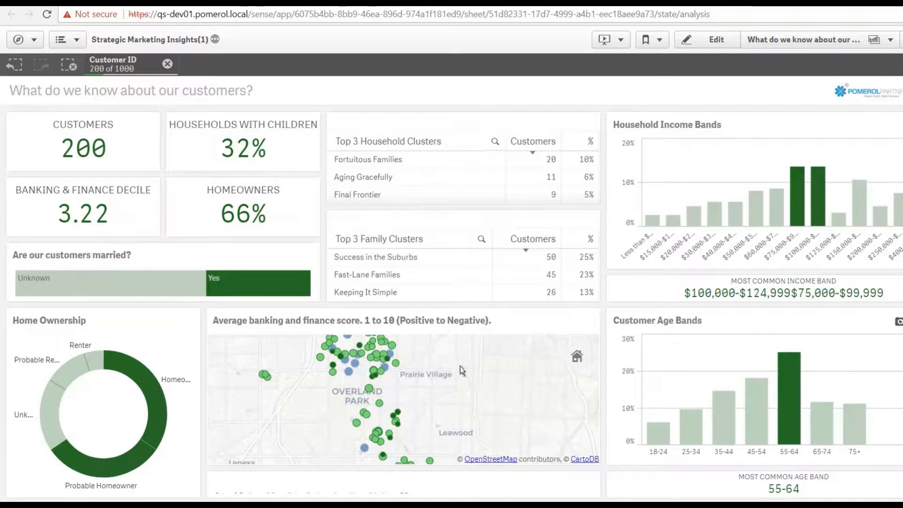
- Pan the average banking and finance score map to show customers south of Overland Park, without keeping any map selection
{"action": "left_click", "coordinate": [484, 391]}
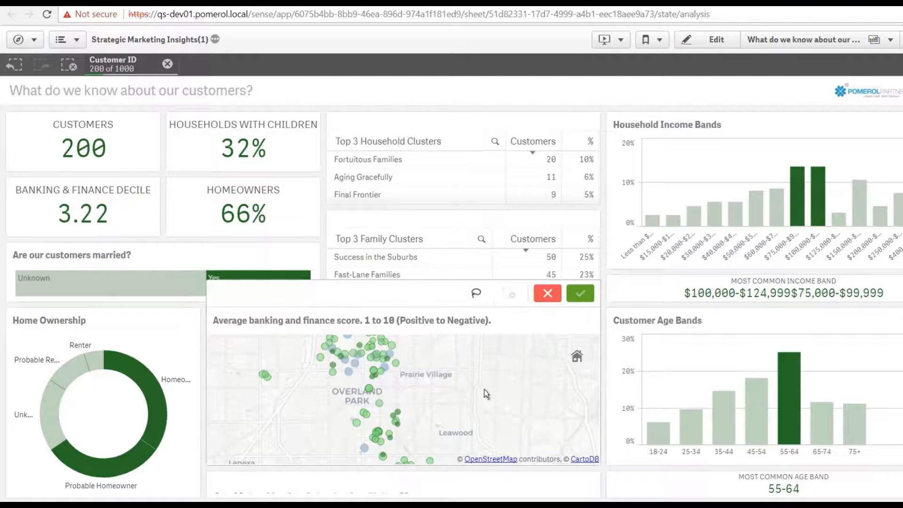
{"action": "left_click", "coordinate": [548, 293]}
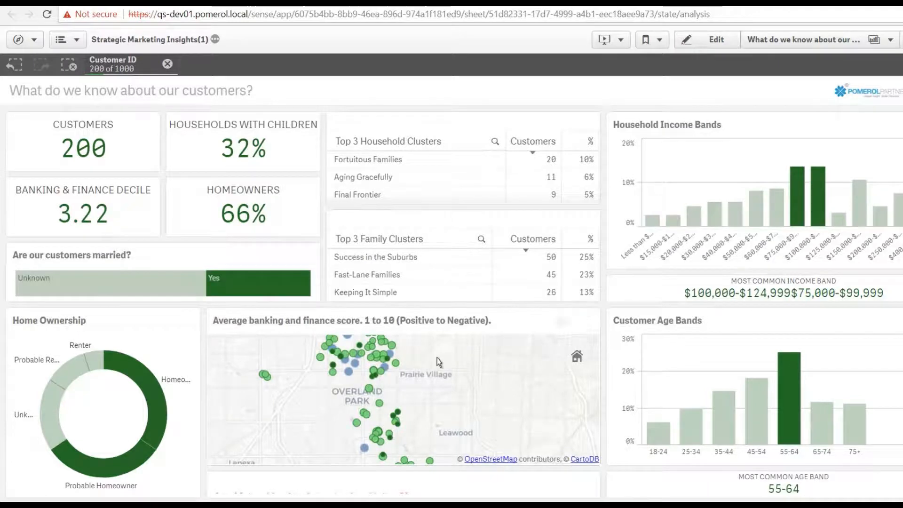
{"action": "left_click_drag", "start_coordinate": [443, 367], "coordinate": [479, 392]}
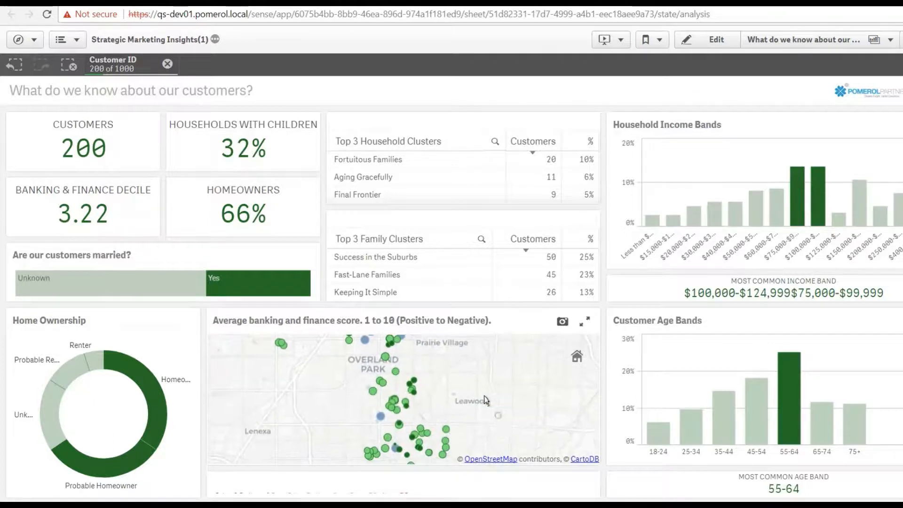